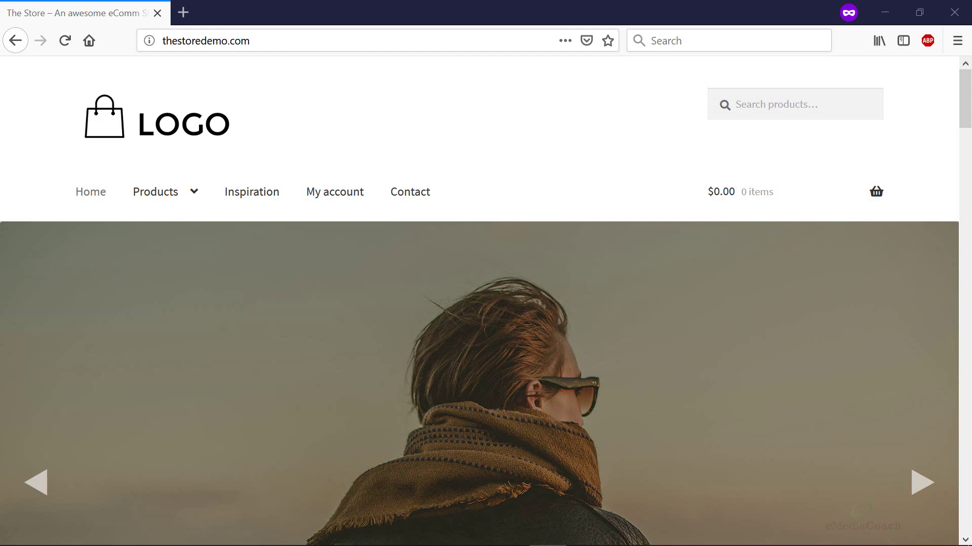
Scroll the storefront homepage and focus the header's Search products box.
scroll(457, 143, down, 8)
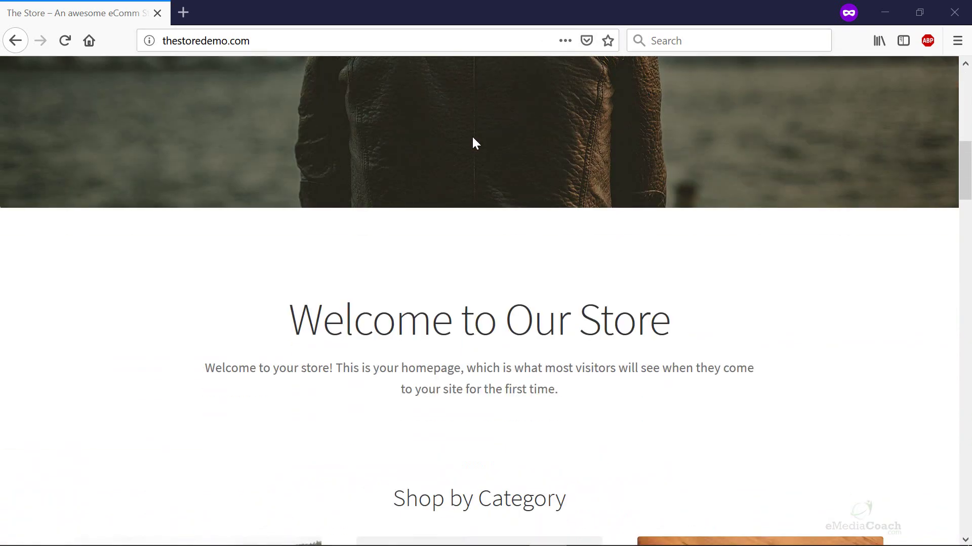
scroll(478, 145, down, 10)
scroll(533, 176, up, 15)
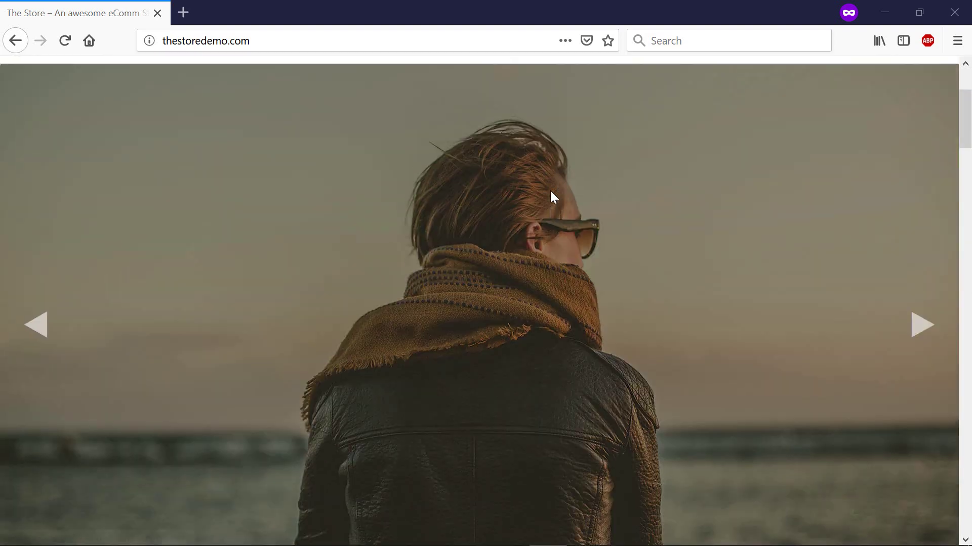
scroll(550, 190, up, 3)
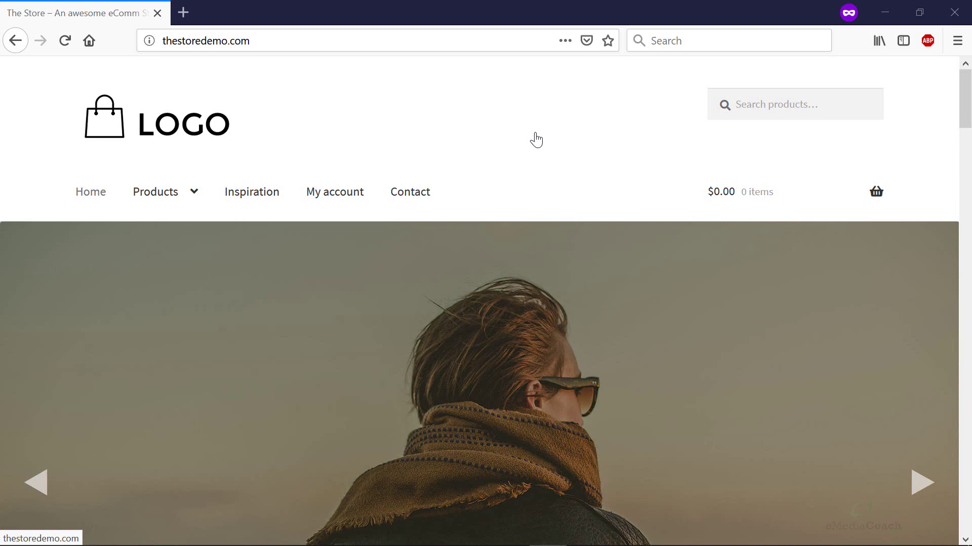
click(772, 97)
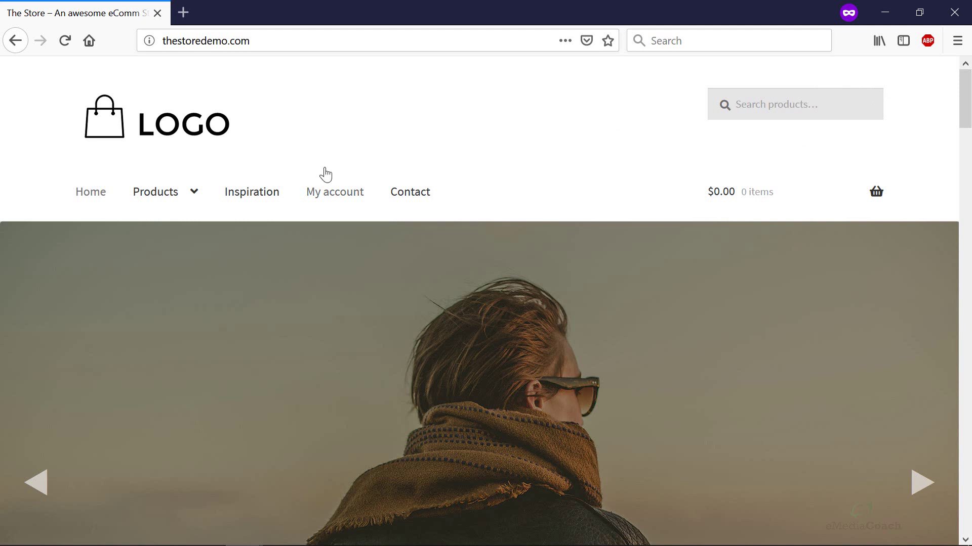
Point out the search box again, then close the storefront window.
mouse_move(153, 191)
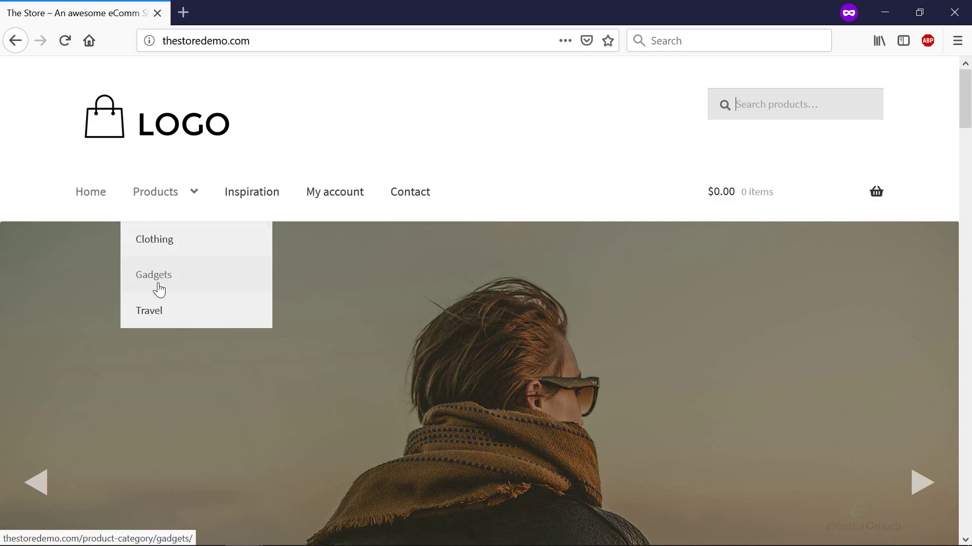
scroll(161, 306, down, 5)
scroll(162, 303, down, 10)
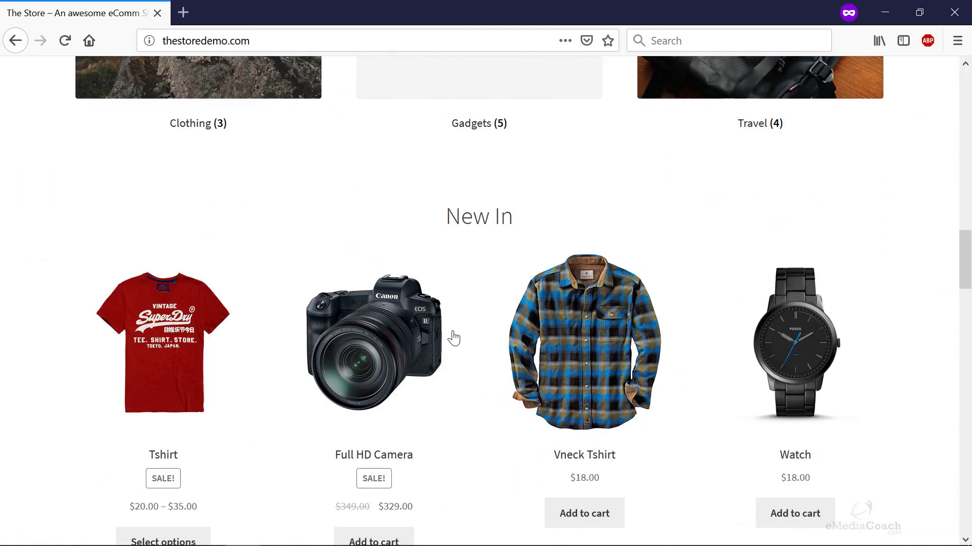
scroll(457, 330, up, 6)
scroll(458, 330, up, 9)
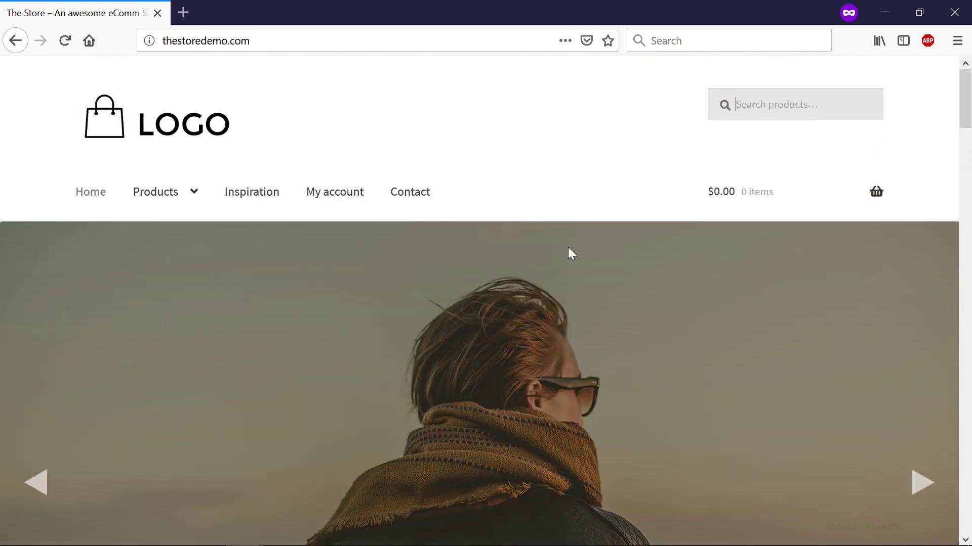
click(773, 116)
click(965, 17)
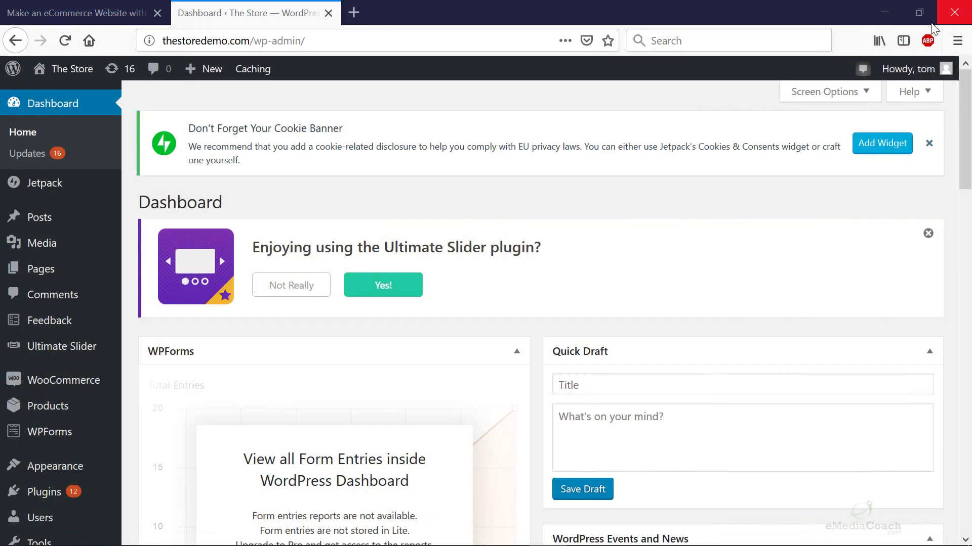
On the eMediaCoach page, expand the 'How do I remove the Search Box?' FAQ.
click(106, 11)
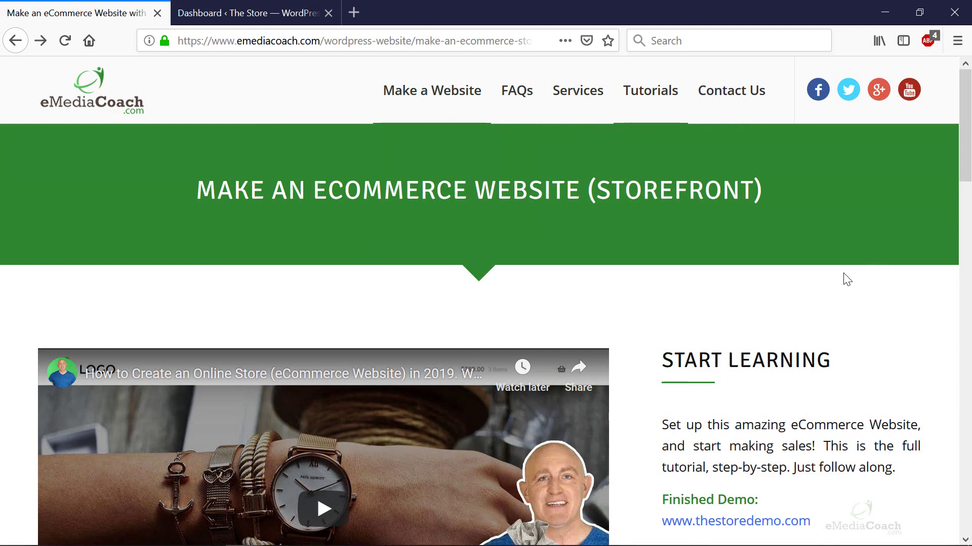
scroll(840, 278, down, 2)
scroll(401, 309, down, 5)
scroll(401, 309, down, 15)
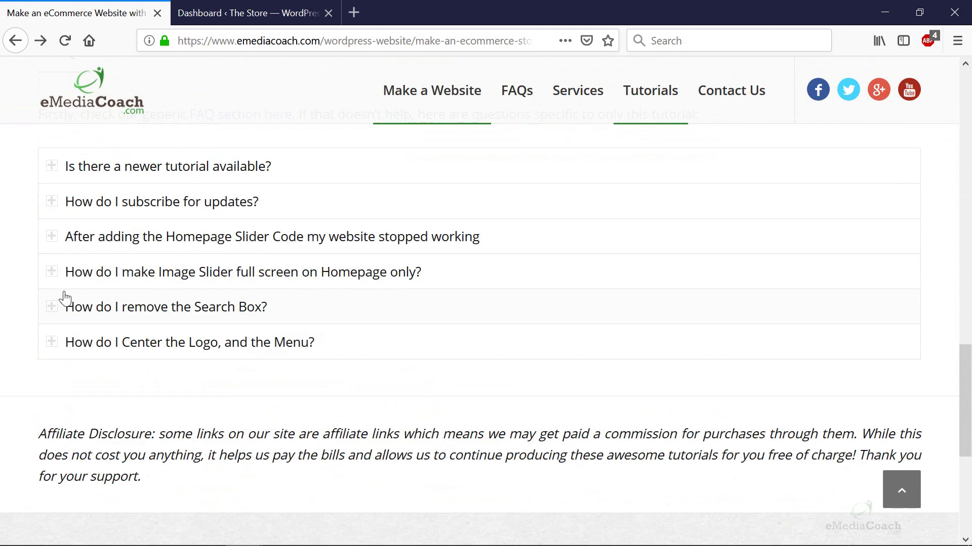
scroll(55, 313, up, 2)
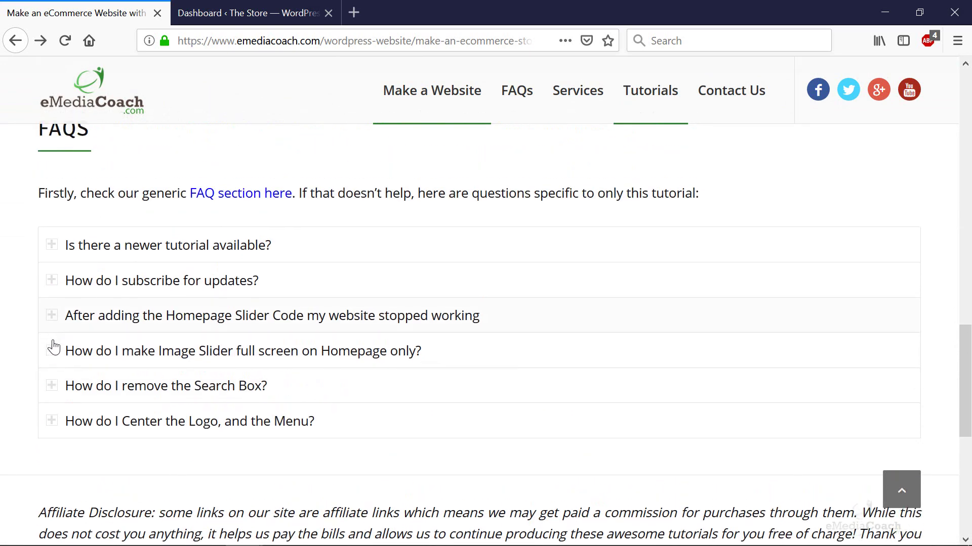
click(51, 393)
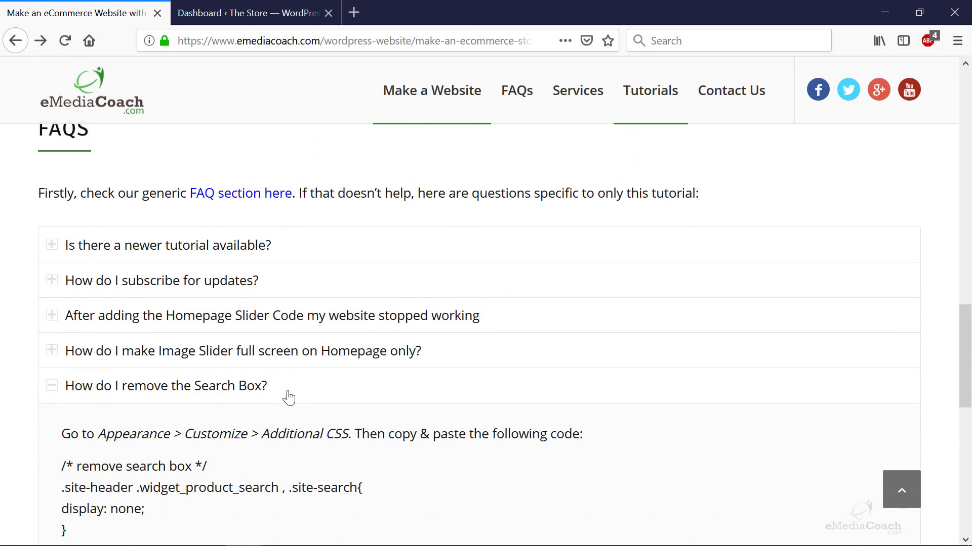
Select and copy the four lines of search-box CSS code.
scroll(277, 401, down, 2)
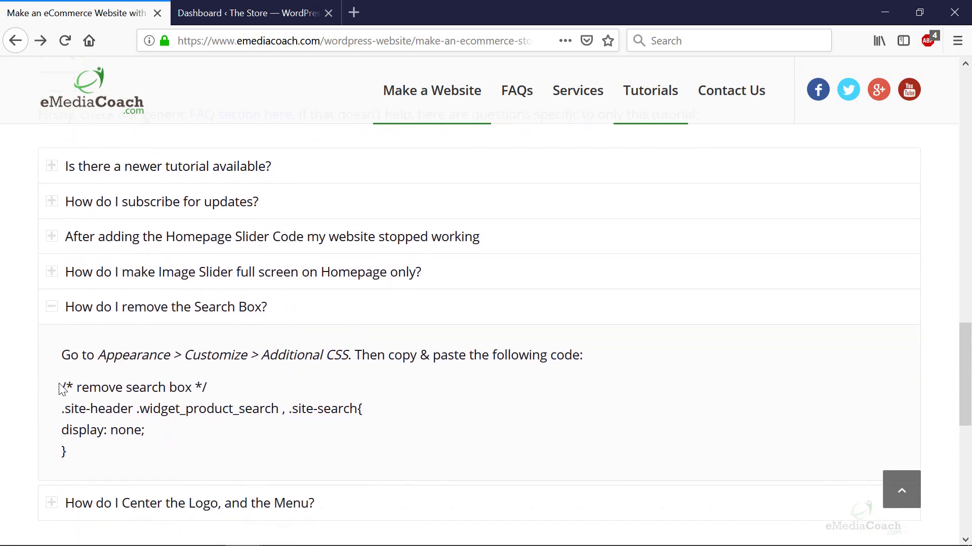
drag(61, 386, 85, 459)
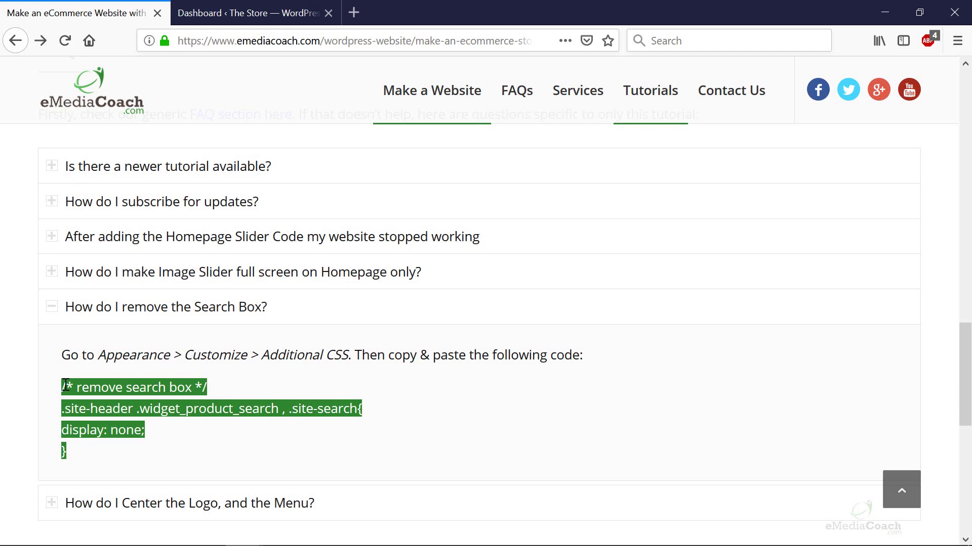
right_click(123, 394)
click(157, 400)
drag(96, 473, 61, 385)
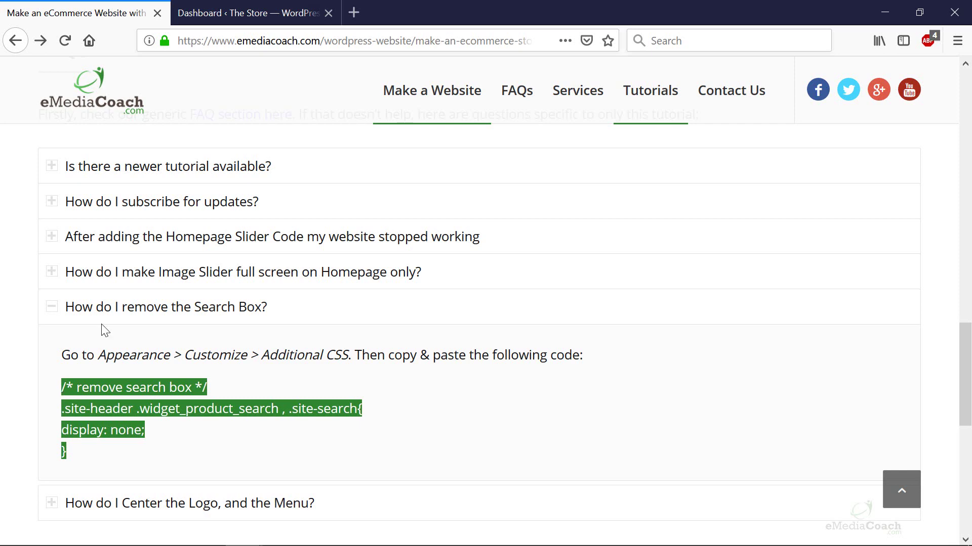
Go from the WordPress Dashboard into the Customizer's Additional CSS panel.
click(205, 13)
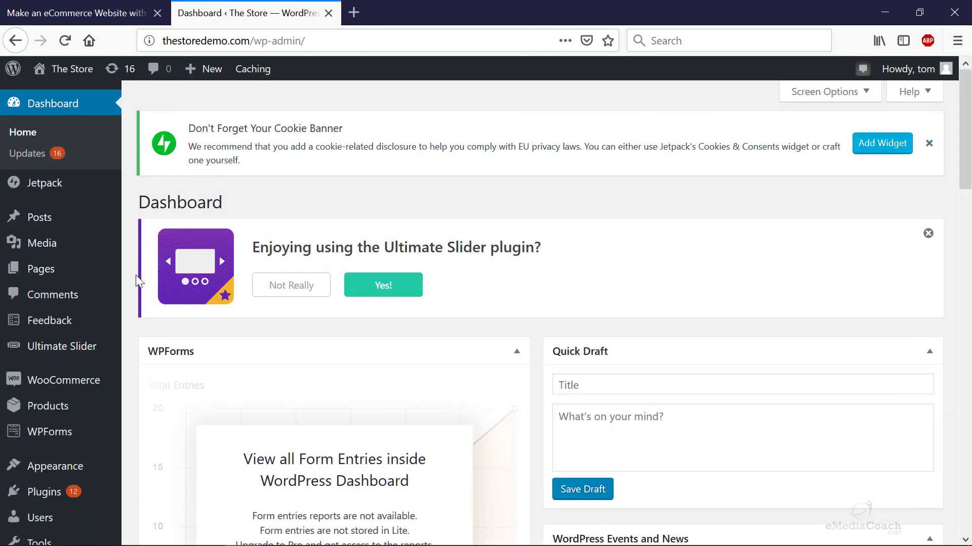
mouse_move(60, 468)
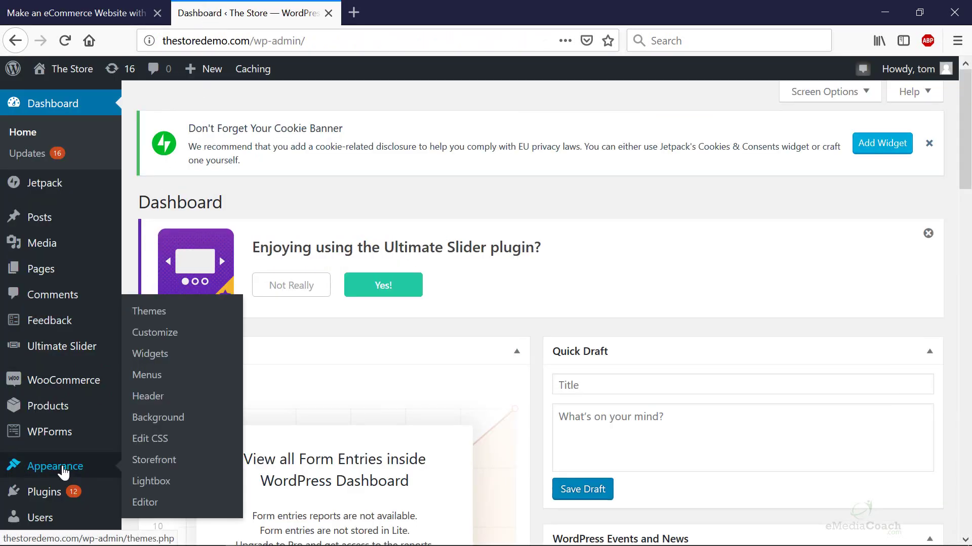
click(174, 336)
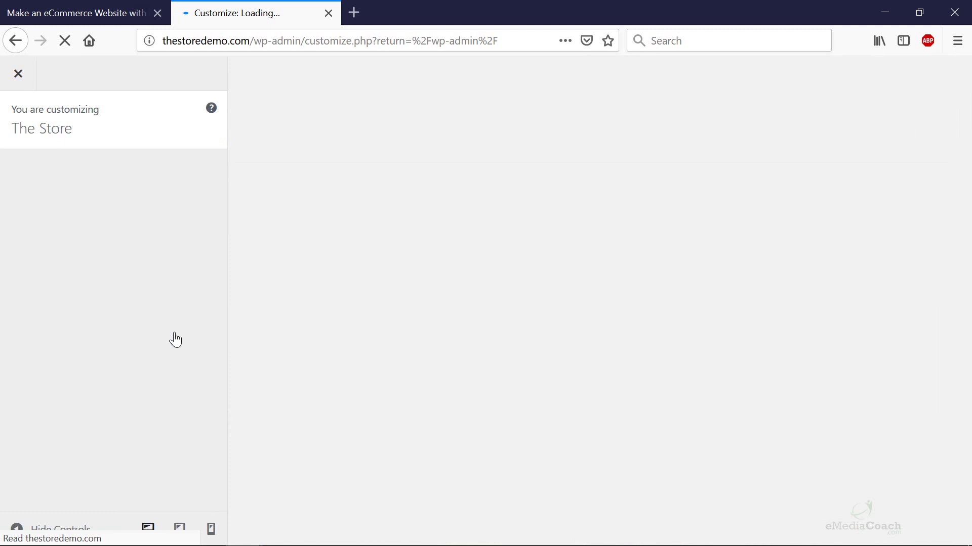
scroll(174, 338, down, 5)
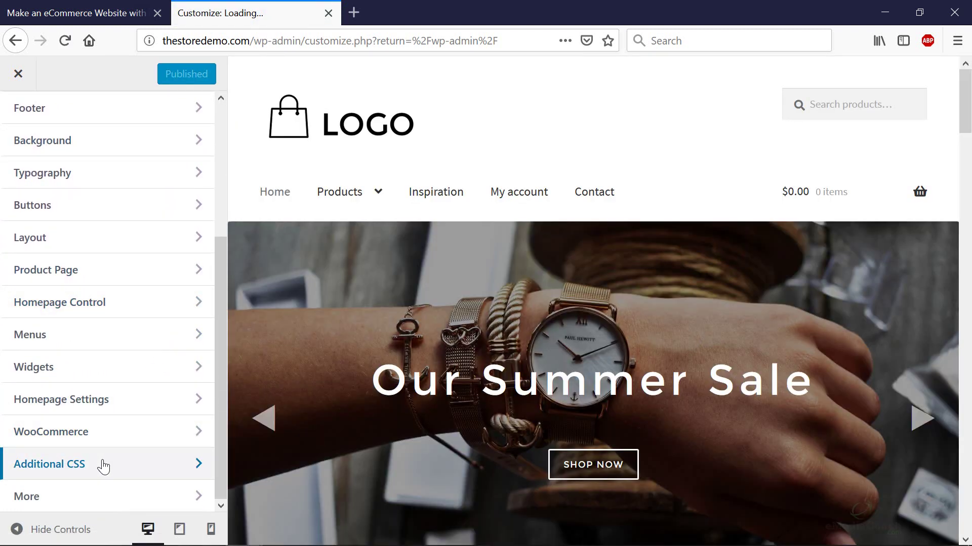
click(104, 465)
Paste the search-box-hiding CSS below the slider rules and publish it.
click(134, 365)
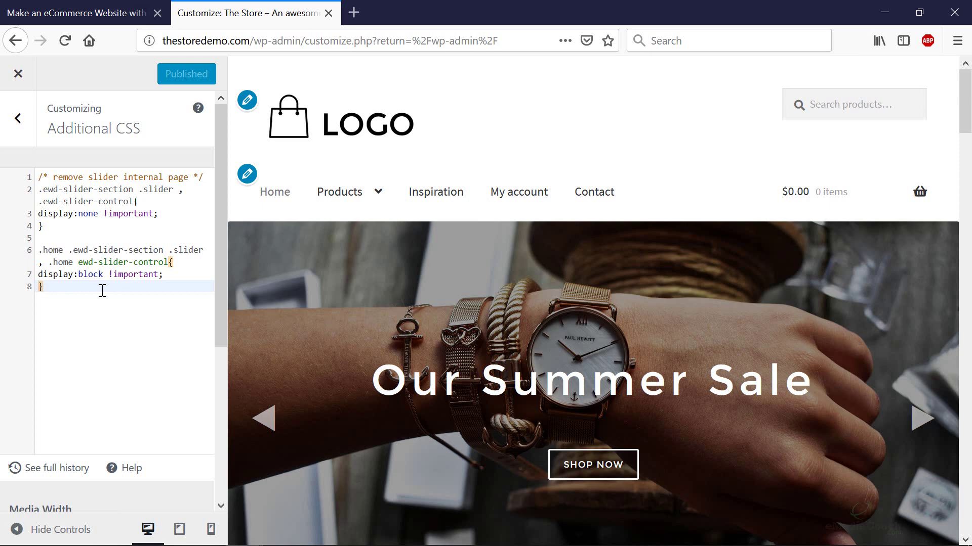
key(Return)
key(Return)
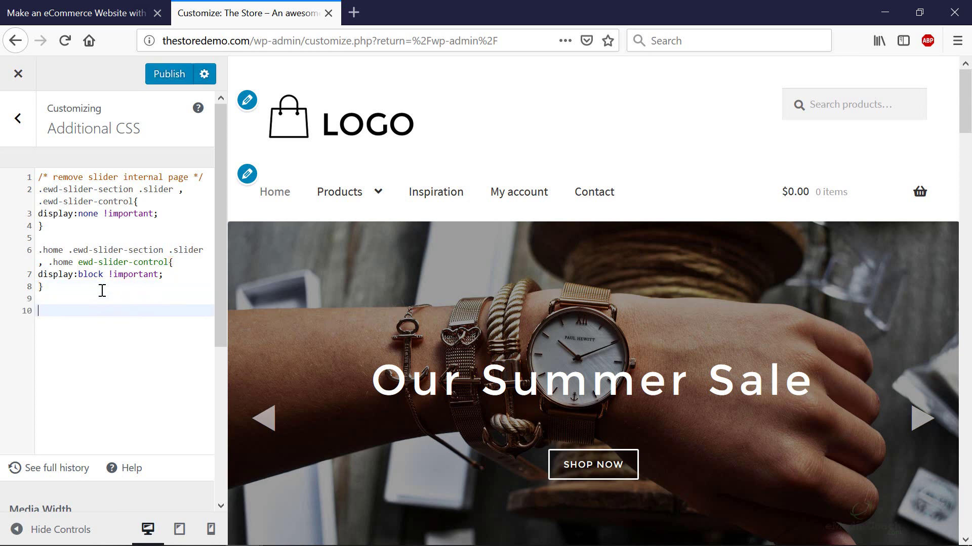
key(Return)
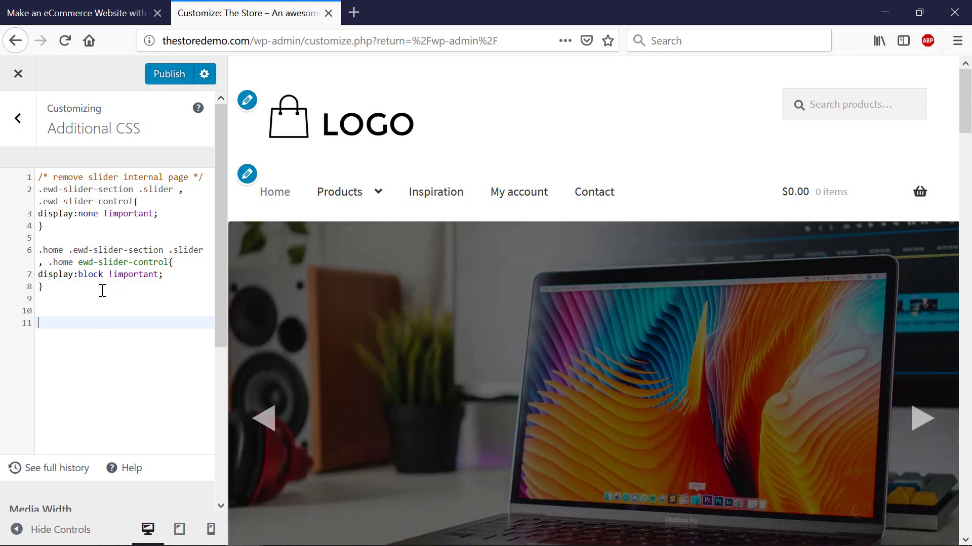
right_click(40, 324)
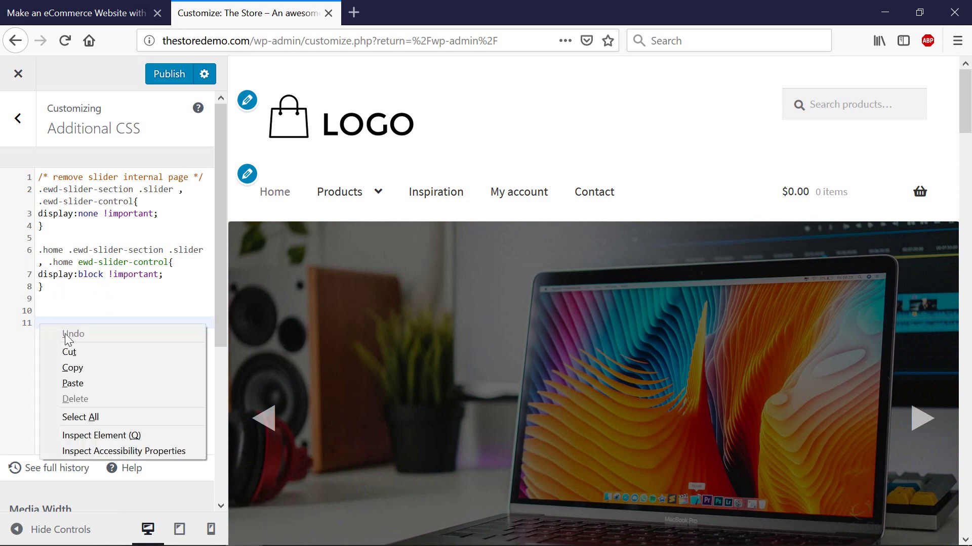
click(80, 383)
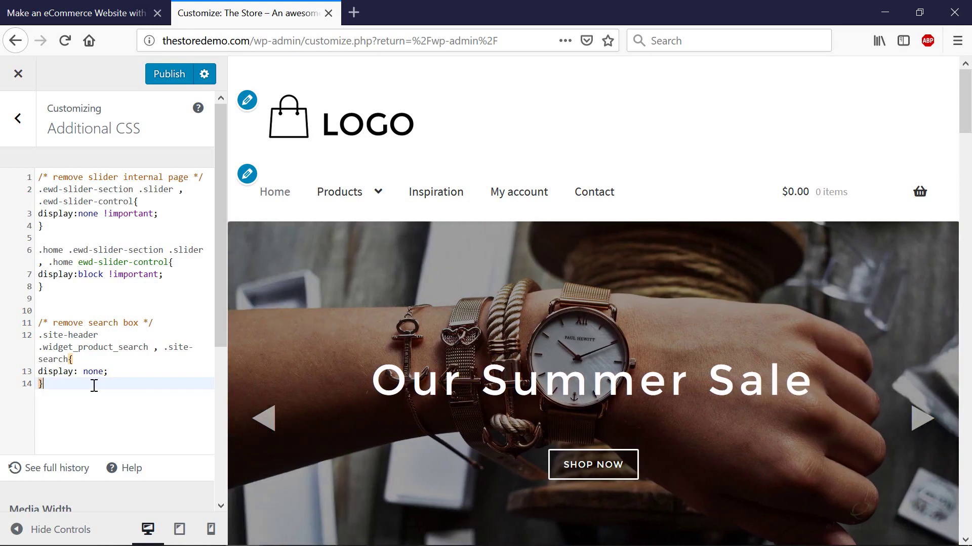
click(173, 81)
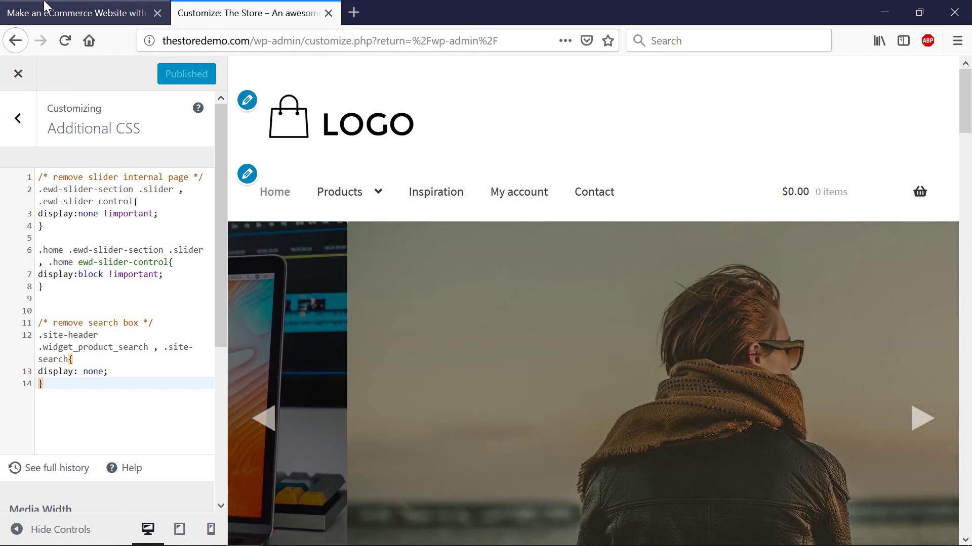
key(alt)
Load thestoredemo.com in a new private window and reload to verify the search box is gone.
click(7, 8)
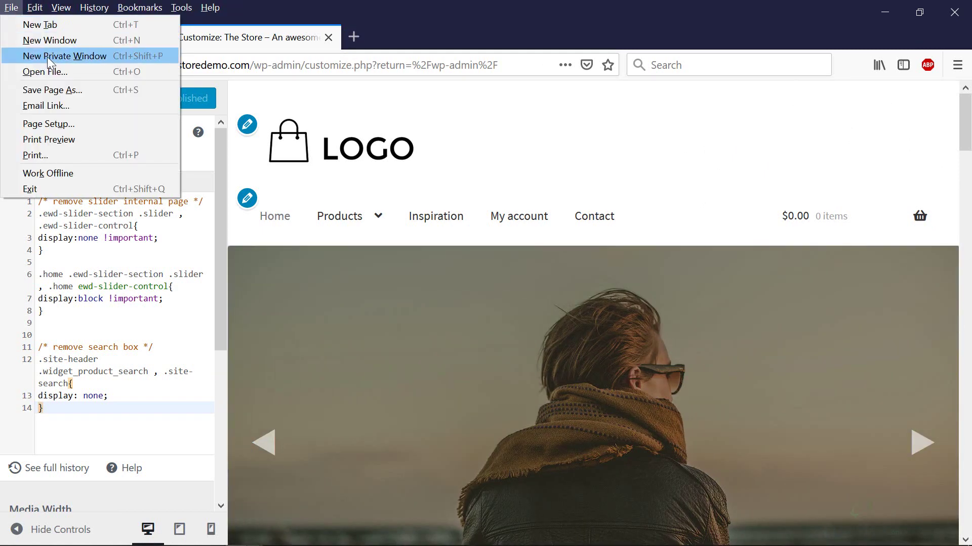
click(48, 57)
text(thestoredemo.com)
key(Return)
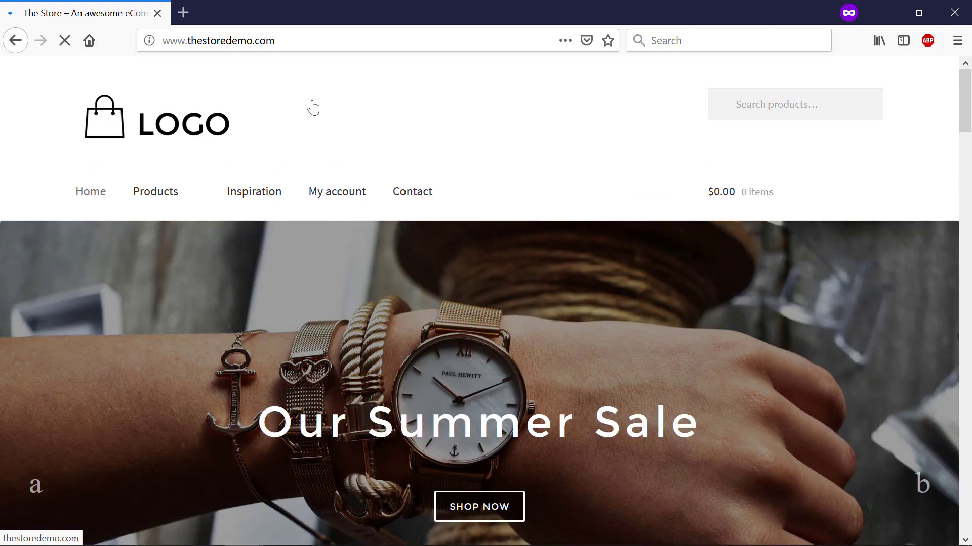
click(313, 107)
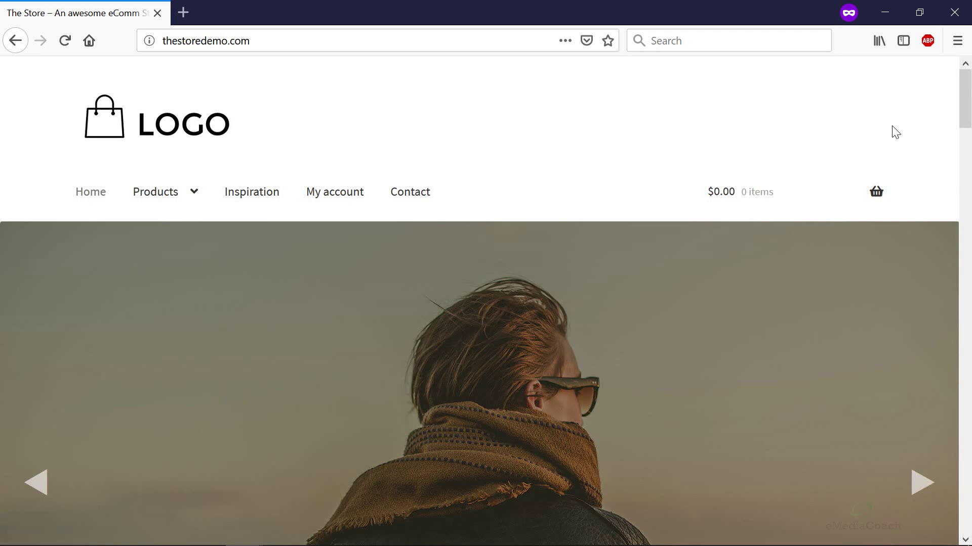
Browse to the Gadgets category and the Headphones product page, confirming no header search box.
mouse_move(155, 192)
click(156, 278)
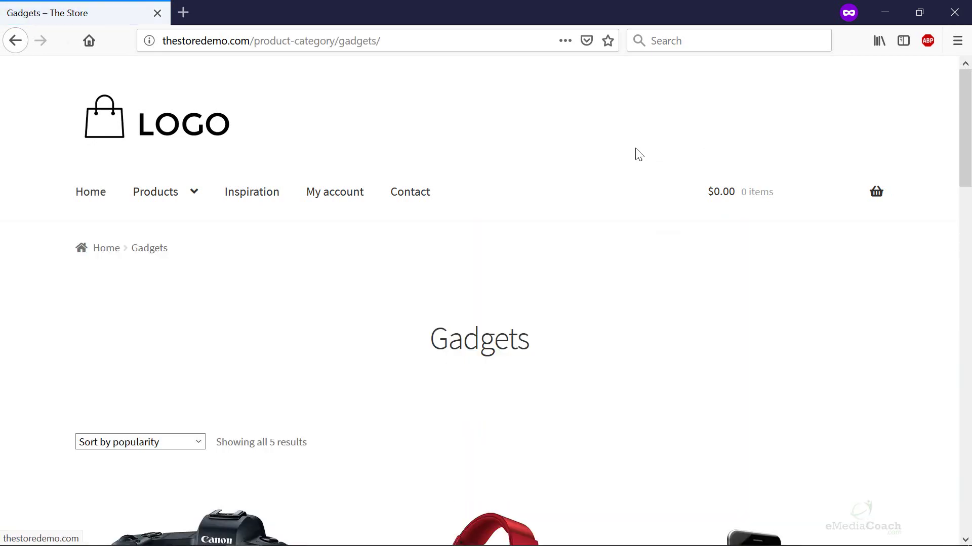
scroll(602, 174, down, 5)
click(497, 175)
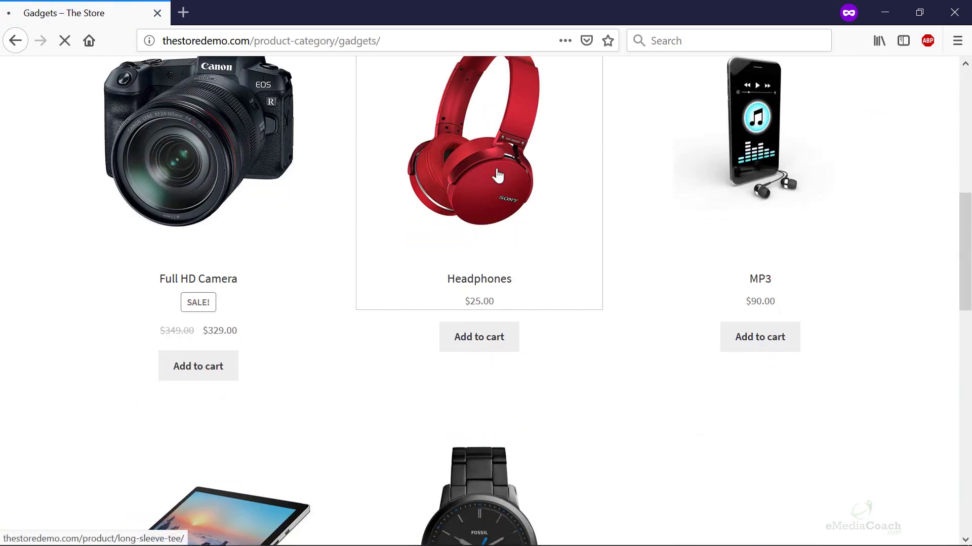
scroll(497, 175, up, 6)
Return to the eMediaCoach Search Box FAQ answer and deselect its CSS code.
mouse_move(272, 519)
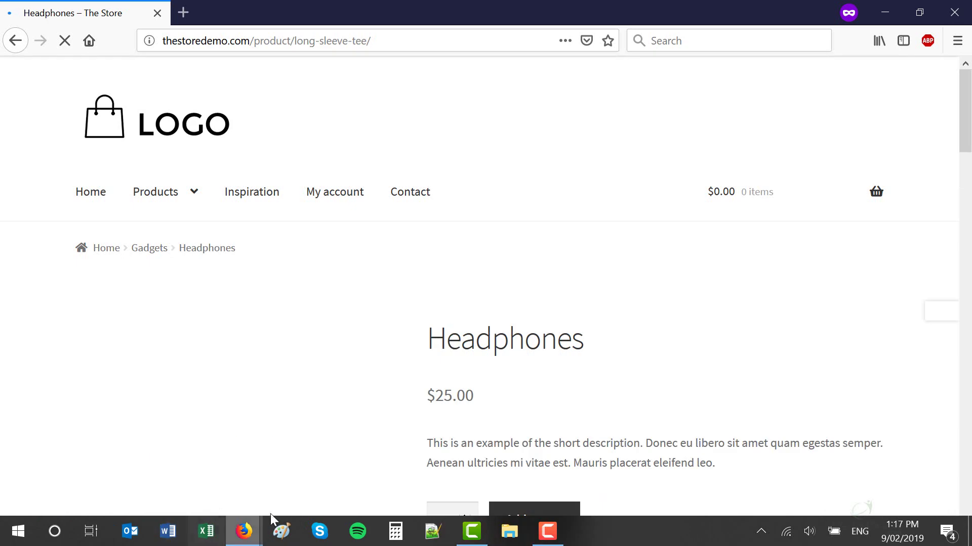
mouse_move(244, 531)
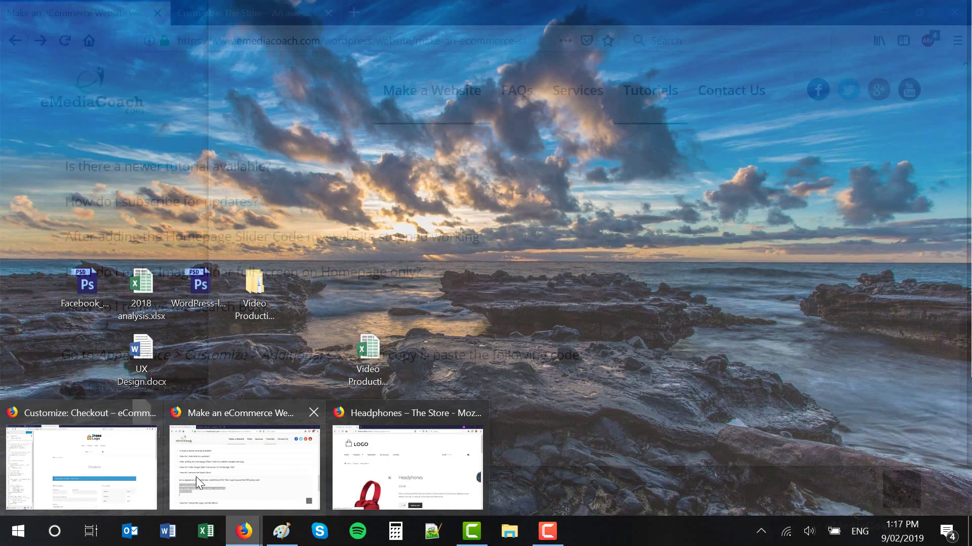
click(196, 477)
scroll(350, 308, up, 15)
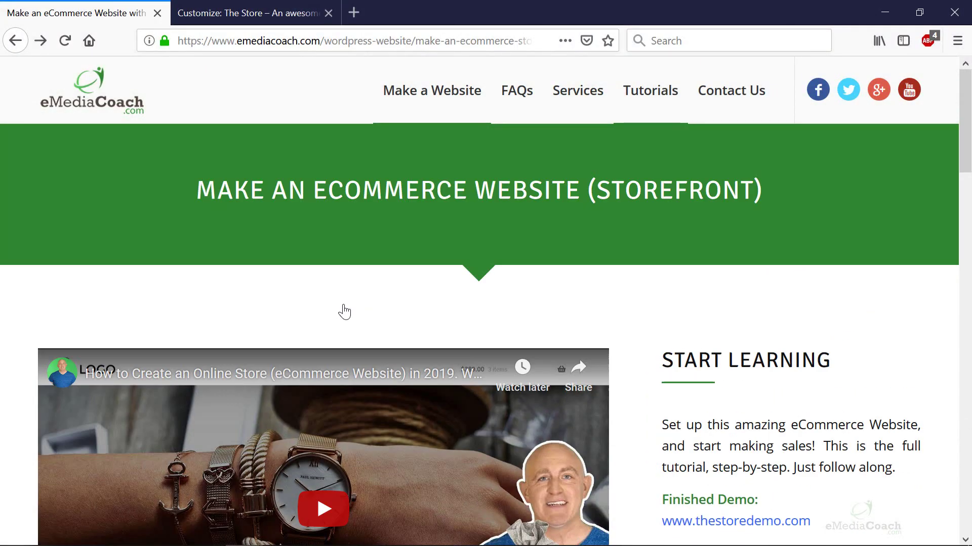
scroll(521, 280, down, 3)
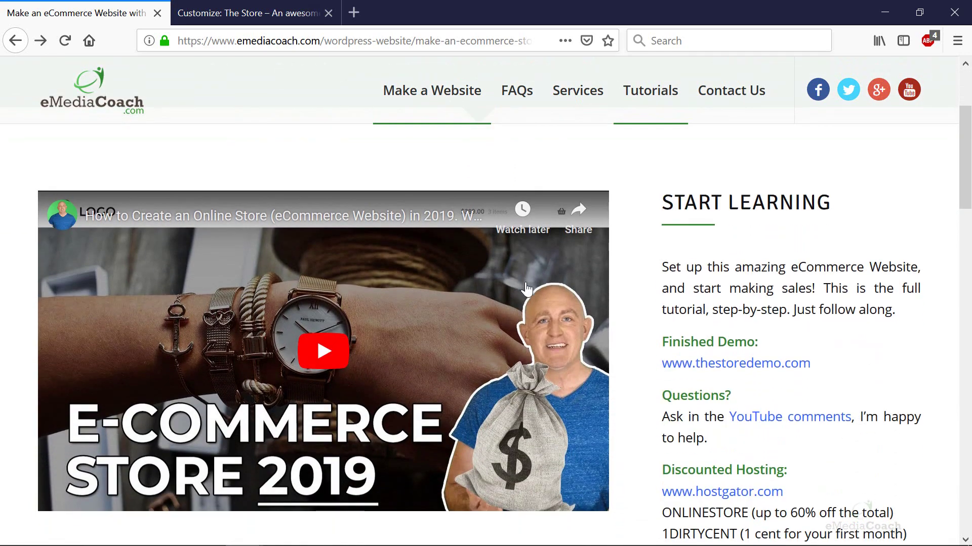
scroll(526, 287, down, 18)
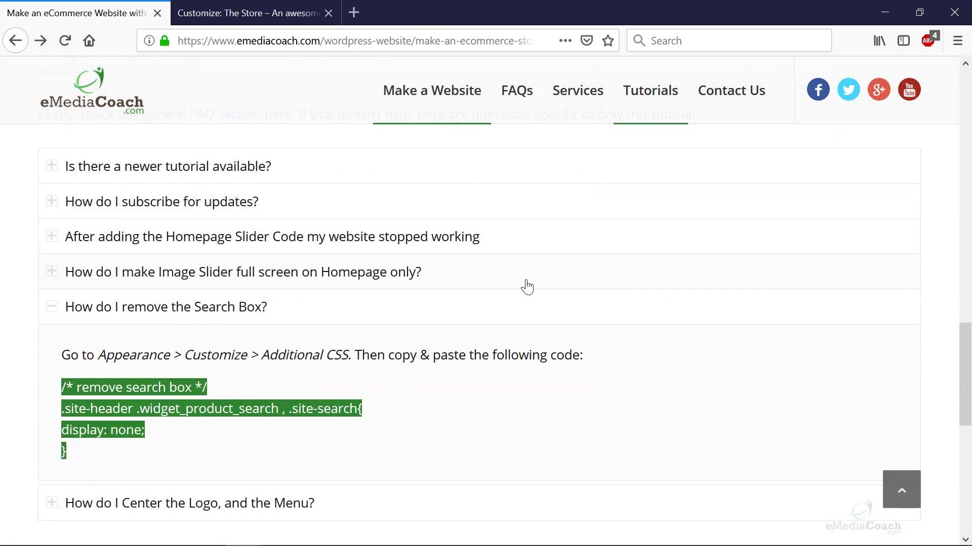
click(440, 379)
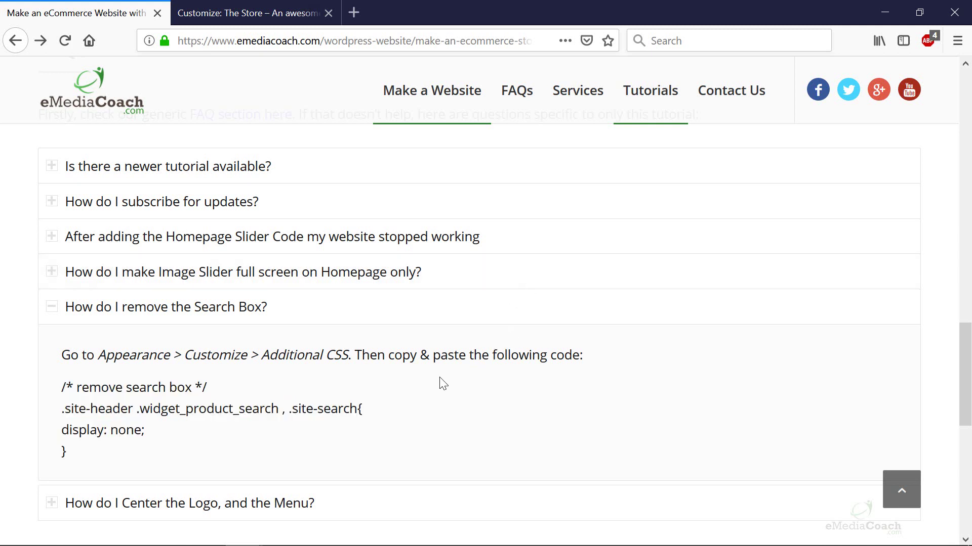